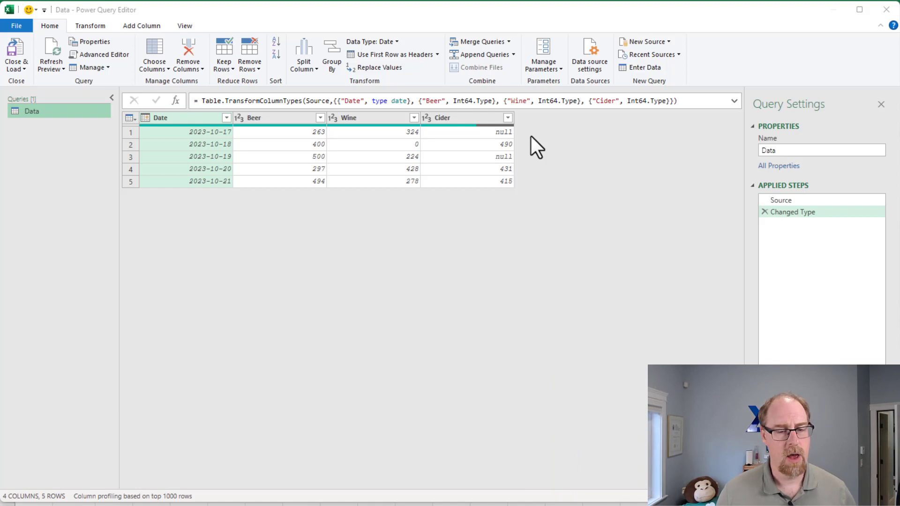
- Inspect Cider's null entry, try Unpivot Other Columns on Date, then delete that step
{"action": "left_click", "coordinate": [489, 134]}
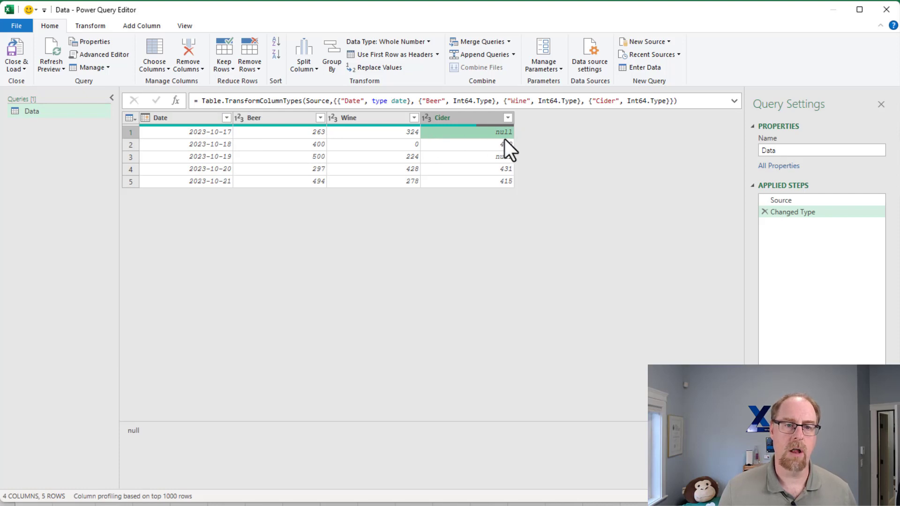
{"action": "right_click", "coordinate": [190, 119]}
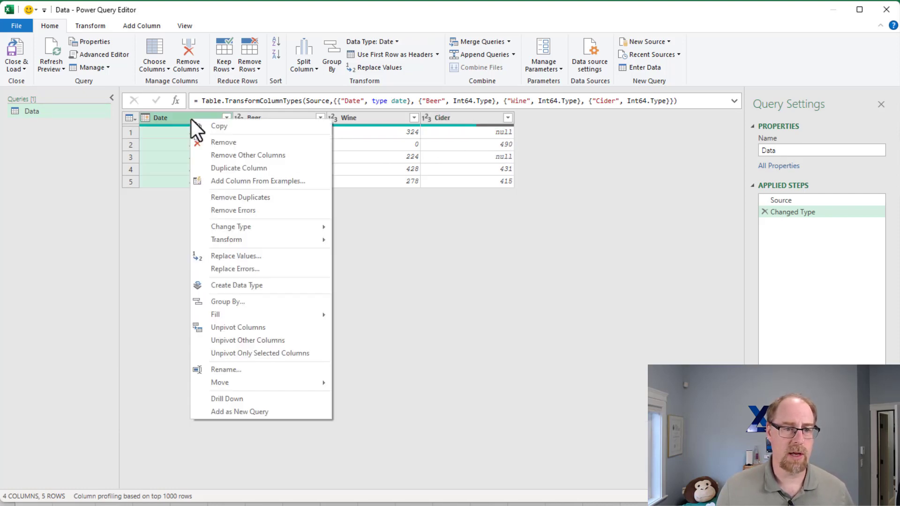
{"action": "left_click", "coordinate": [265, 339]}
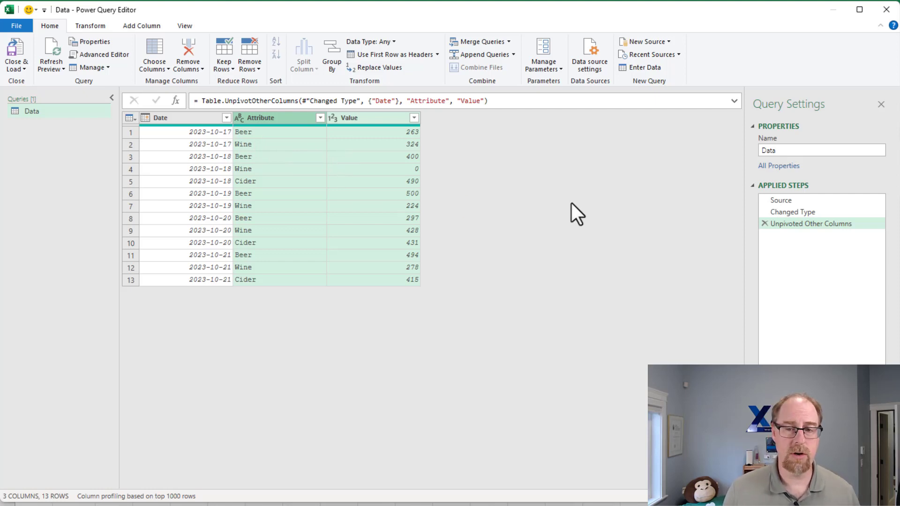
{"action": "left_click", "coordinate": [764, 224]}
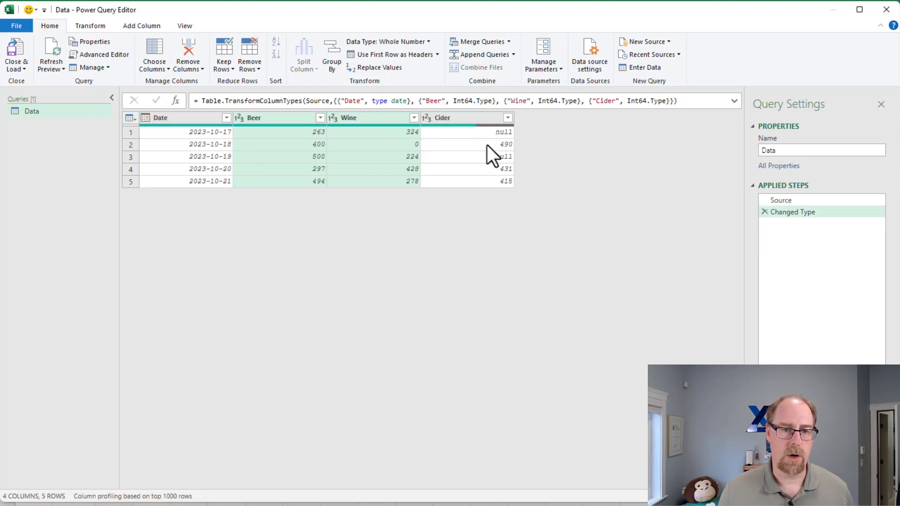
- Replace null with 0 across the Beer, Wine and Cider columns
{"action": "left_click", "coordinate": [292, 117]}
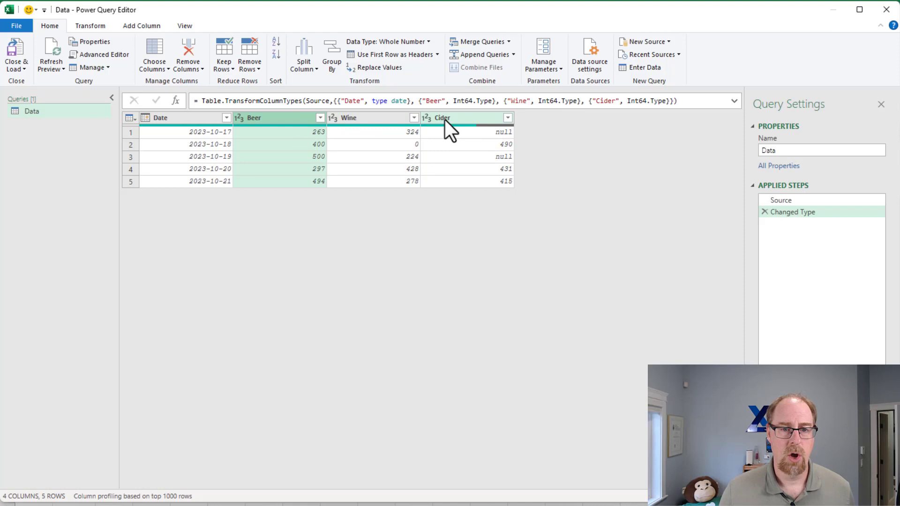
{"action": "left_click", "coordinate": [464, 117], "text": "shift"}
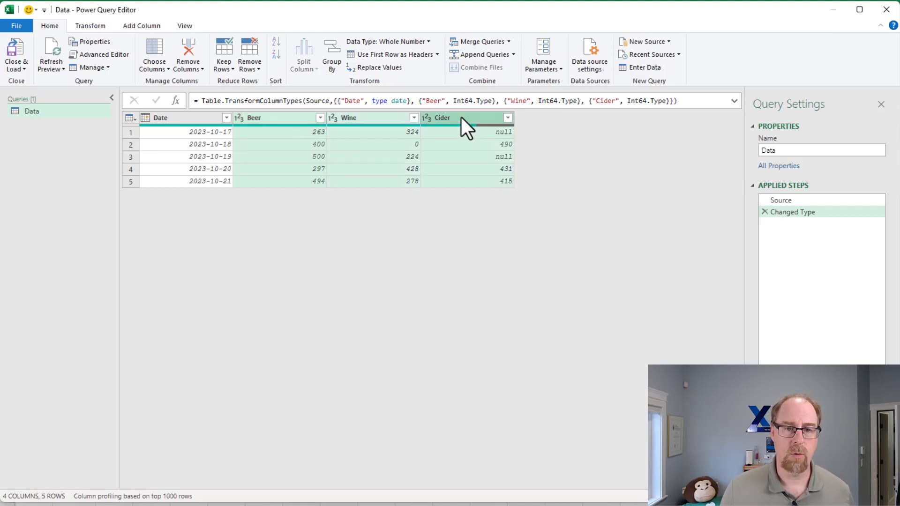
{"action": "right_click", "coordinate": [461, 117]}
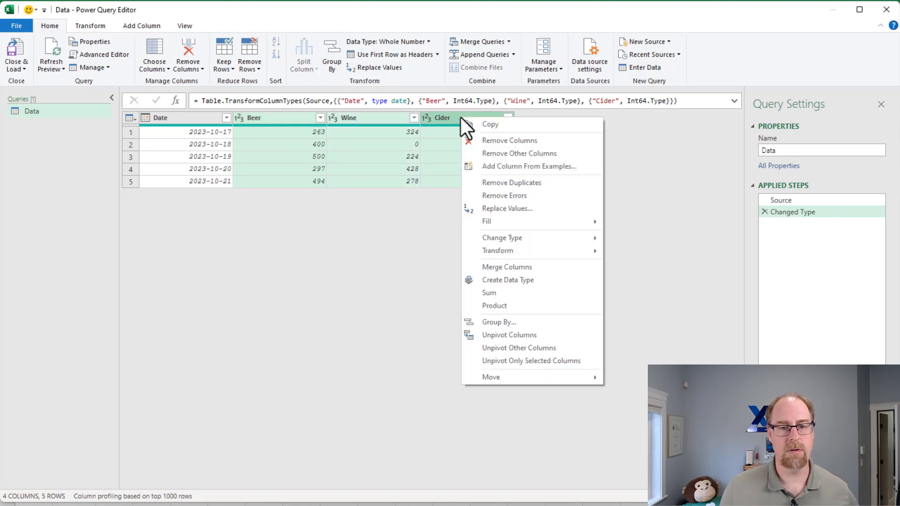
{"action": "left_click", "coordinate": [506, 209]}
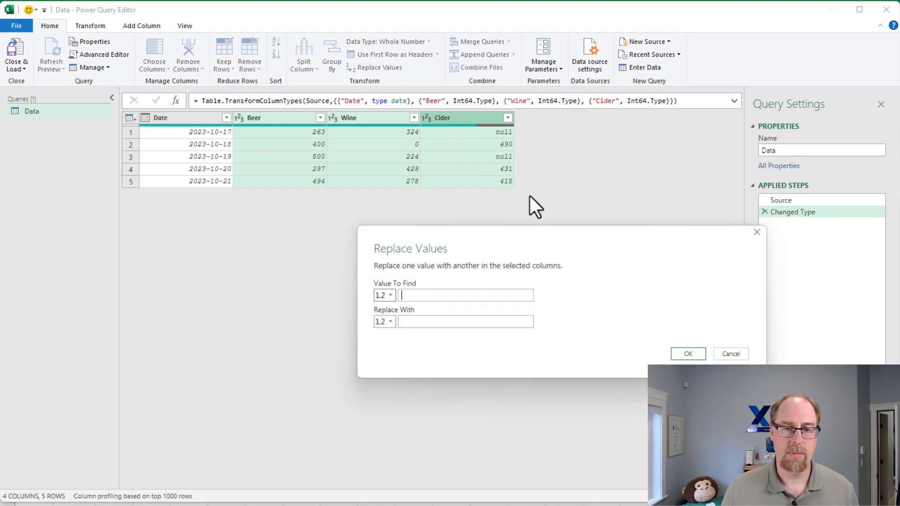
{"action": "type", "text": "null"}
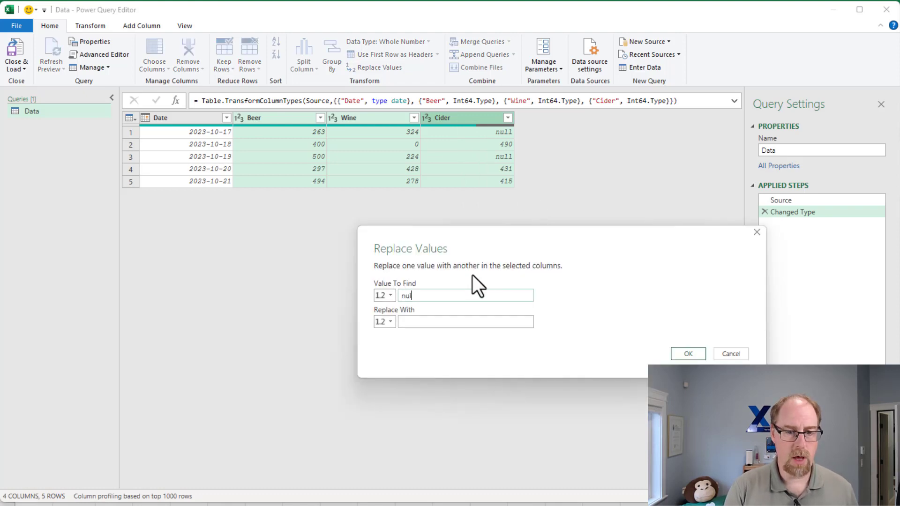
{"action": "key", "text": "Tab"}
{"action": "type", "text": "0"}
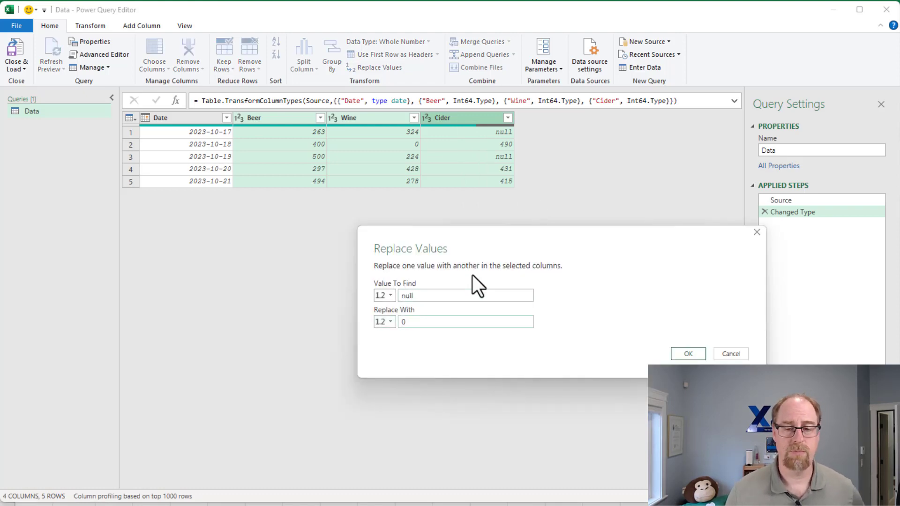
{"action": "left_click", "coordinate": [687, 354]}
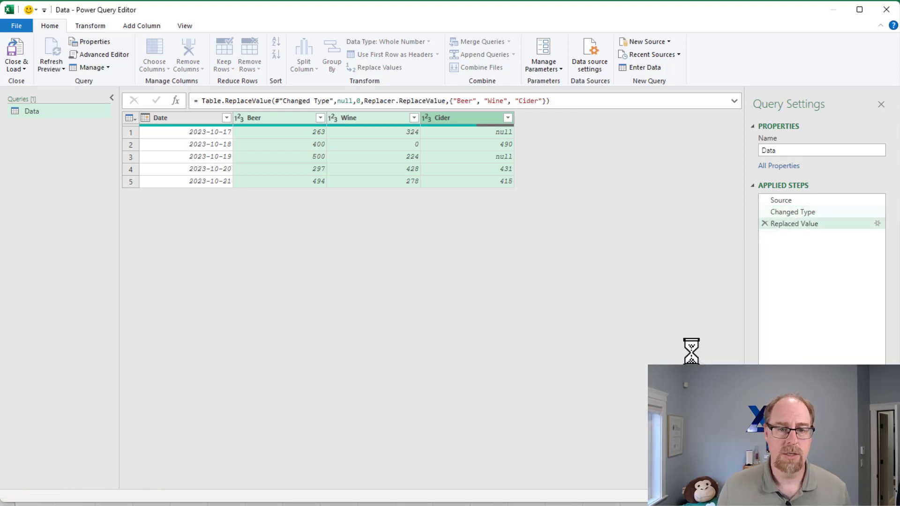
- Unpivot every column except Date into Date, Attribute and Value, giving 15 rows
{"action": "right_click", "coordinate": [181, 120]}
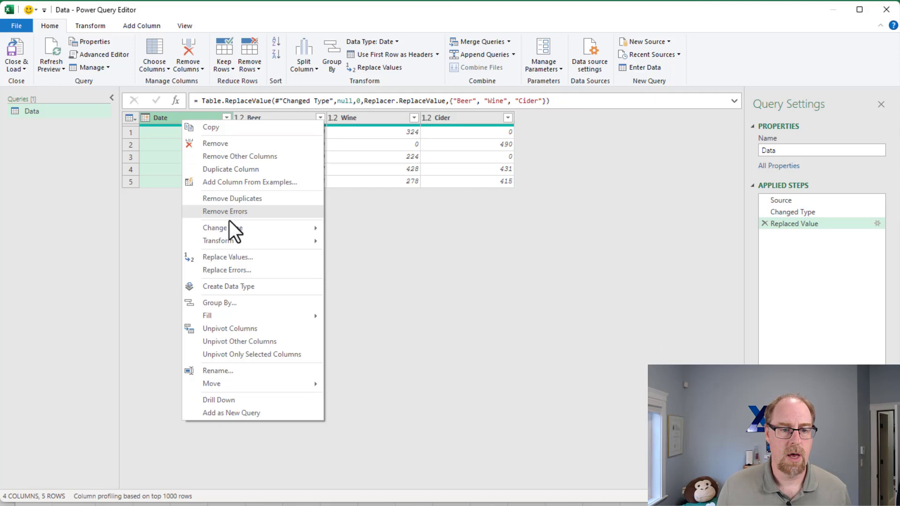
{"action": "left_click", "coordinate": [249, 341]}
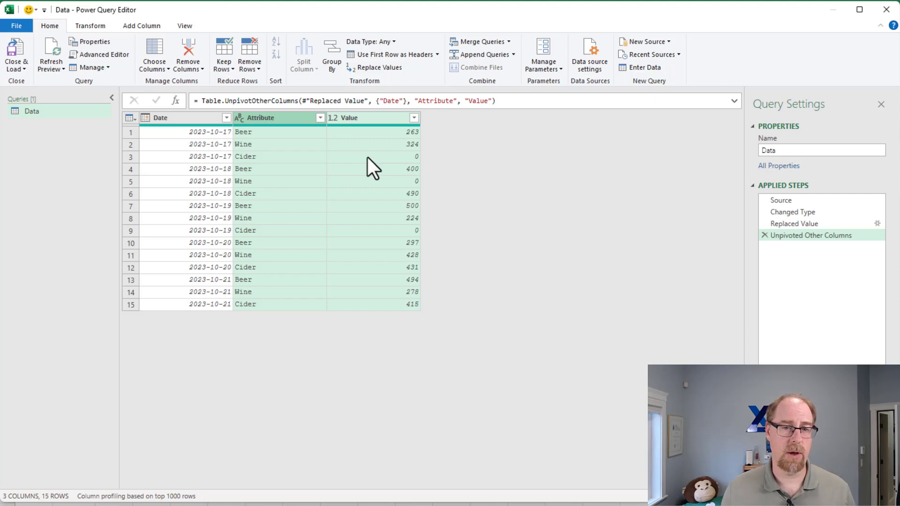
- Replace every 0 in the Value column with null, as the Replaced Value1 step
{"action": "left_click", "coordinate": [379, 119]}
{"action": "right_click", "coordinate": [378, 119]}
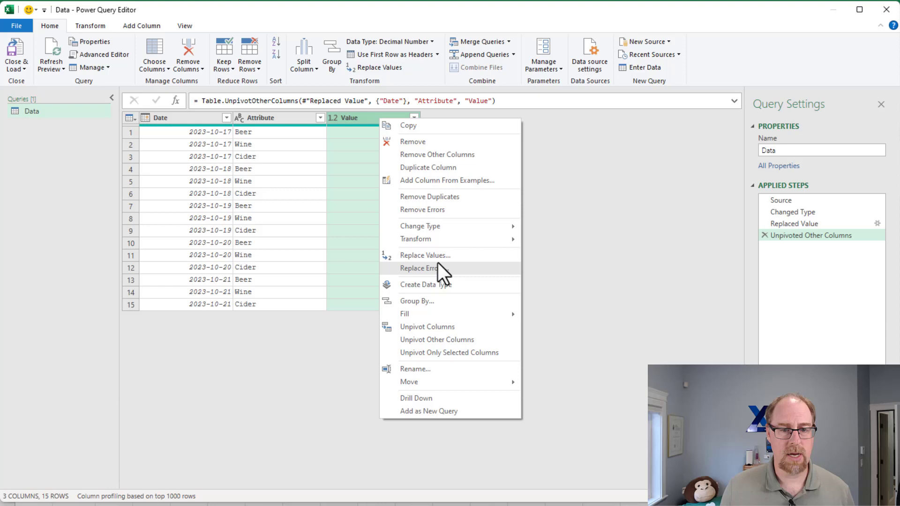
{"action": "left_click", "coordinate": [445, 256]}
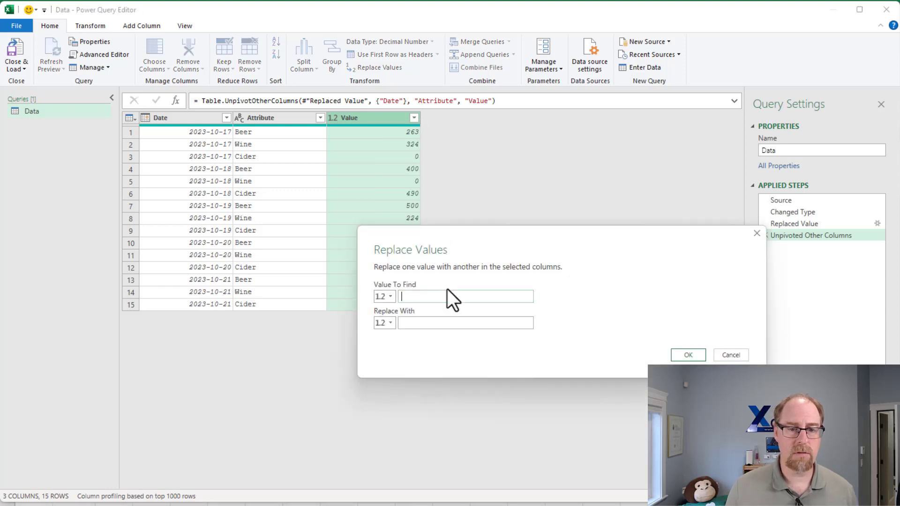
{"action": "type", "text": "0"}
{"action": "key", "text": "Tab"}
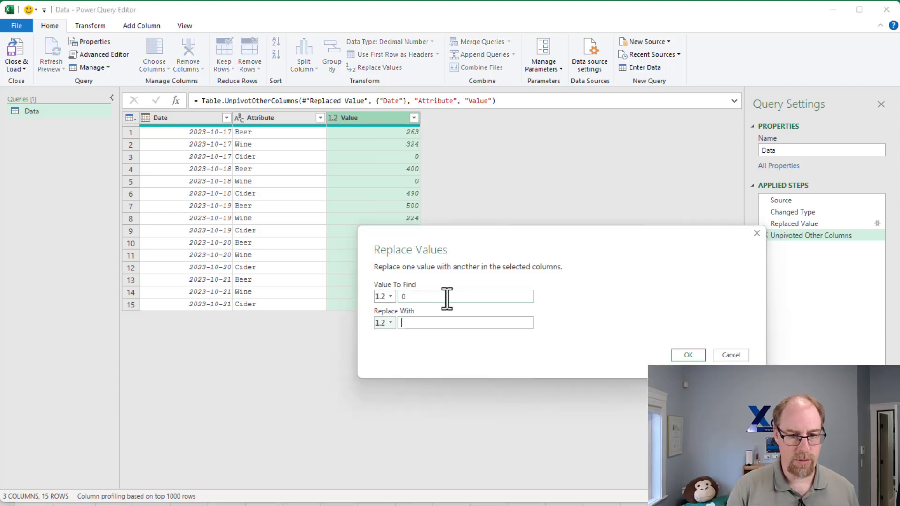
{"action": "type", "text": "null"}
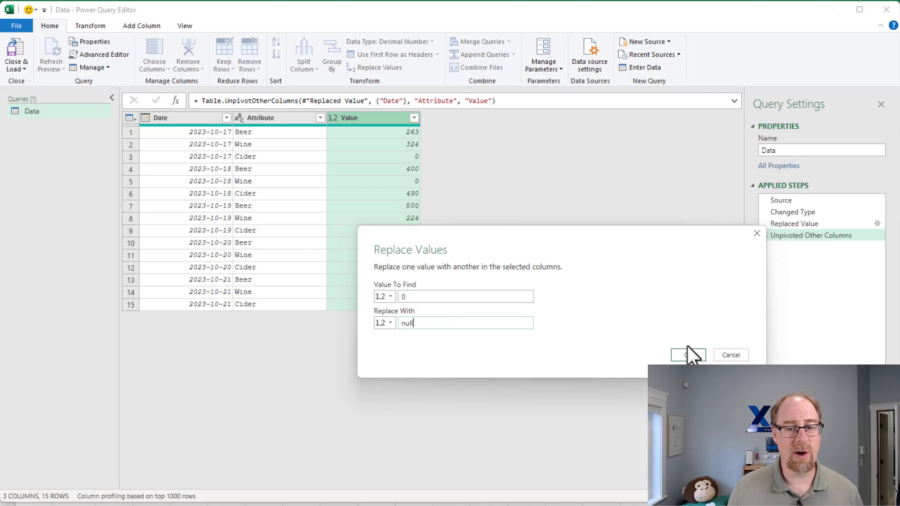
{"action": "left_click", "coordinate": [687, 355]}
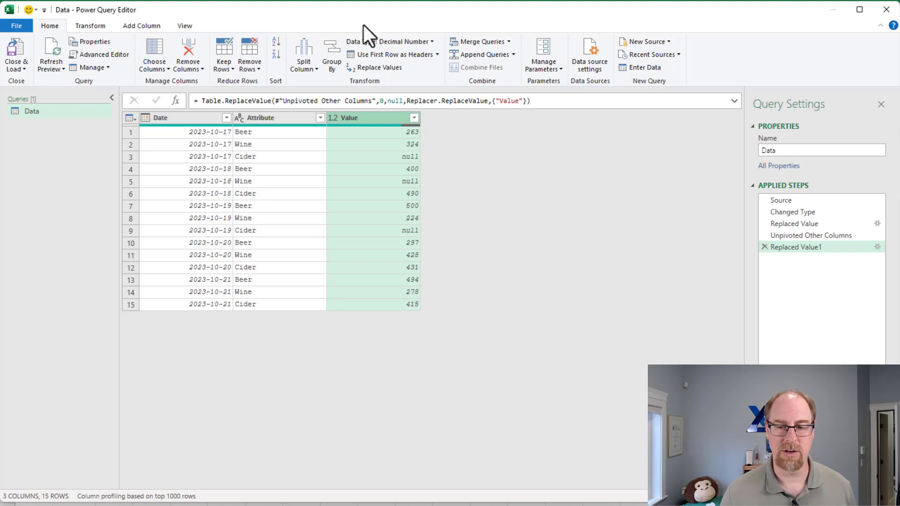
- Delete the Replaced Value1, Unpivoted Other Columns and Replaced Value steps
{"action": "left_click", "coordinate": [764, 247]}
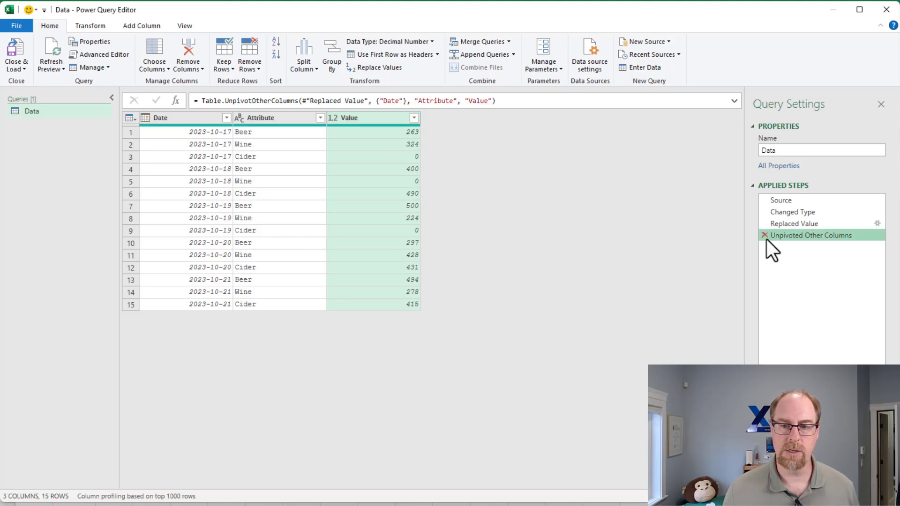
{"action": "left_click", "coordinate": [765, 236]}
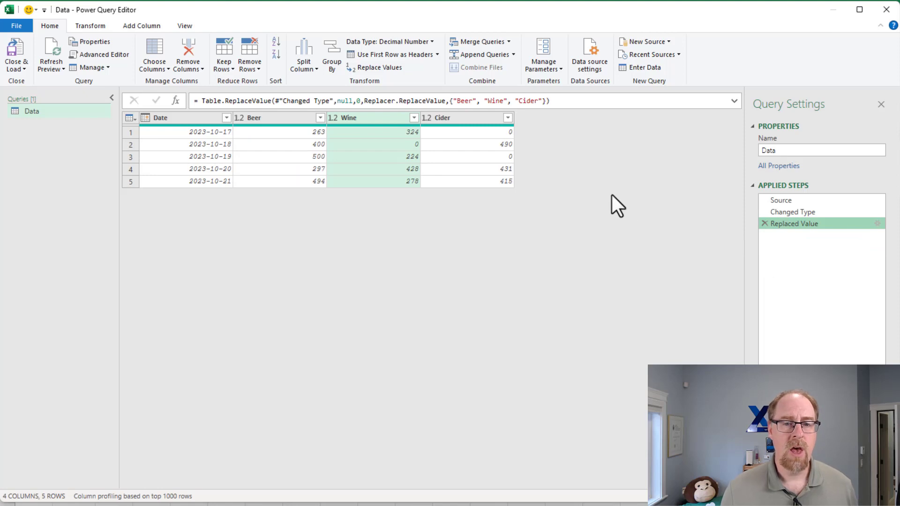
{"action": "left_click", "coordinate": [764, 223]}
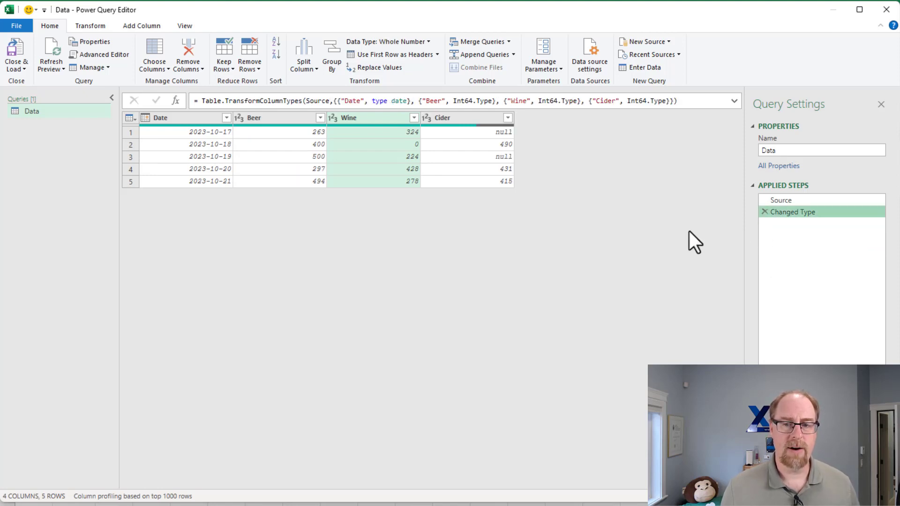
- Change Beer, Wine and Cider to Text, replacing the current Changed Type step
{"action": "left_click", "coordinate": [277, 120]}
{"action": "left_click", "coordinate": [461, 116], "text": "shift"}
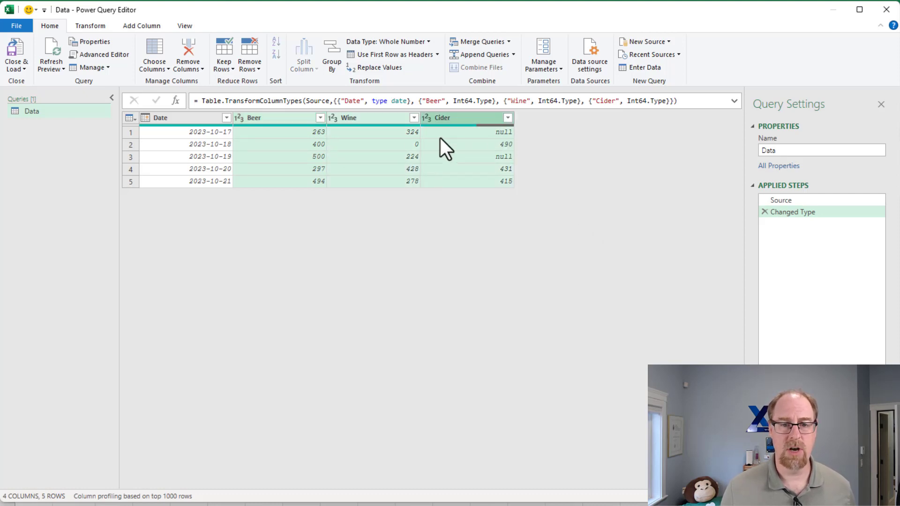
{"action": "right_click", "coordinate": [266, 117]}
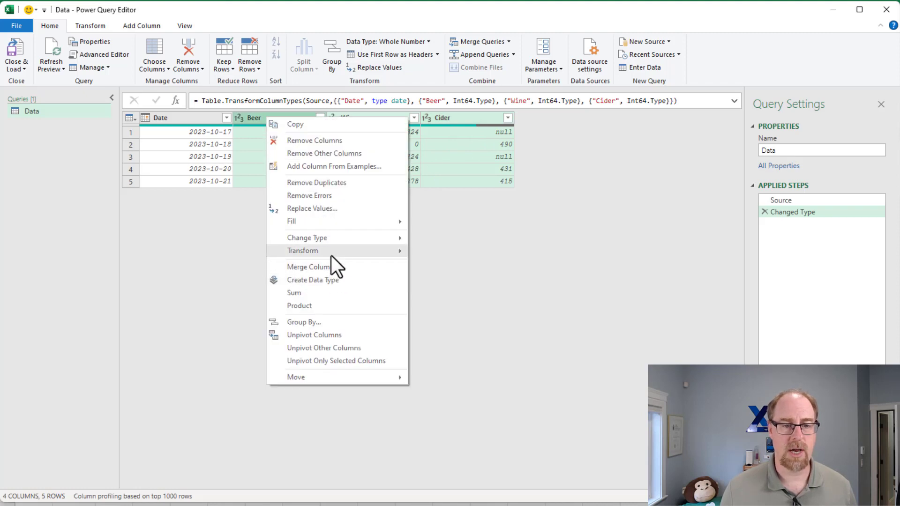
{"action": "mouse_move", "coordinate": [331, 240]}
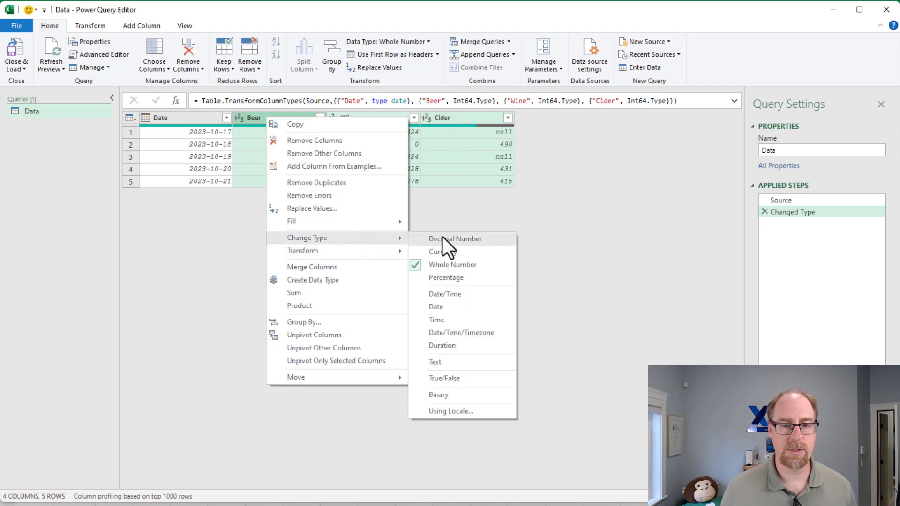
{"action": "left_click", "coordinate": [449, 361]}
{"action": "left_click", "coordinate": [560, 335]}
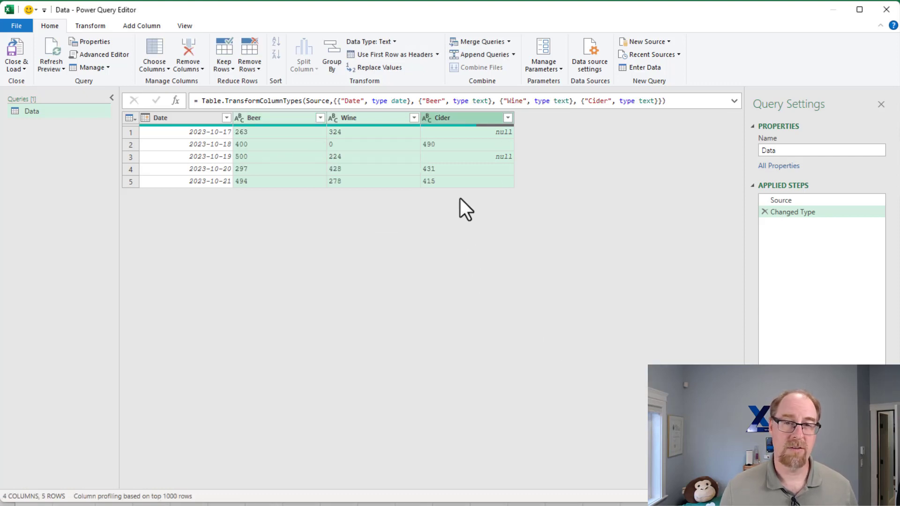
- Replace null with the "|" character in Beer, Wine and Cider
{"action": "right_click", "coordinate": [350, 118]}
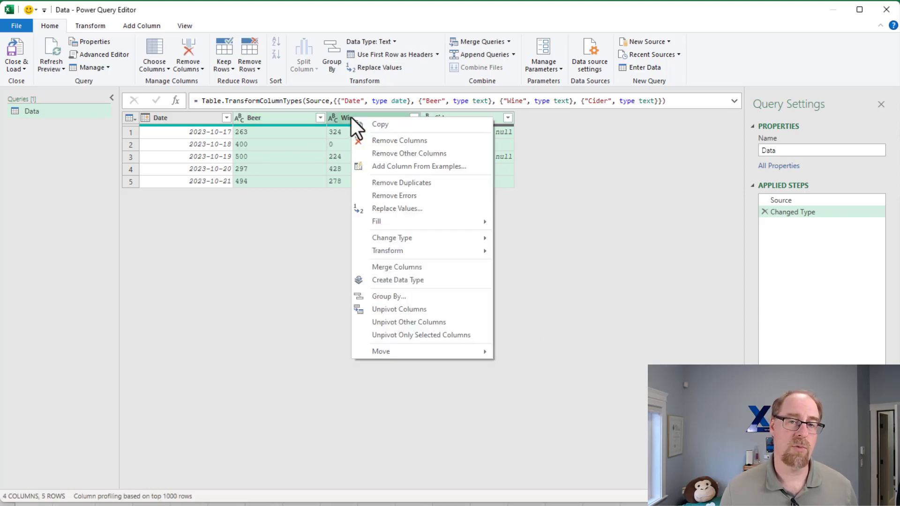
{"action": "key", "text": "Escape"}
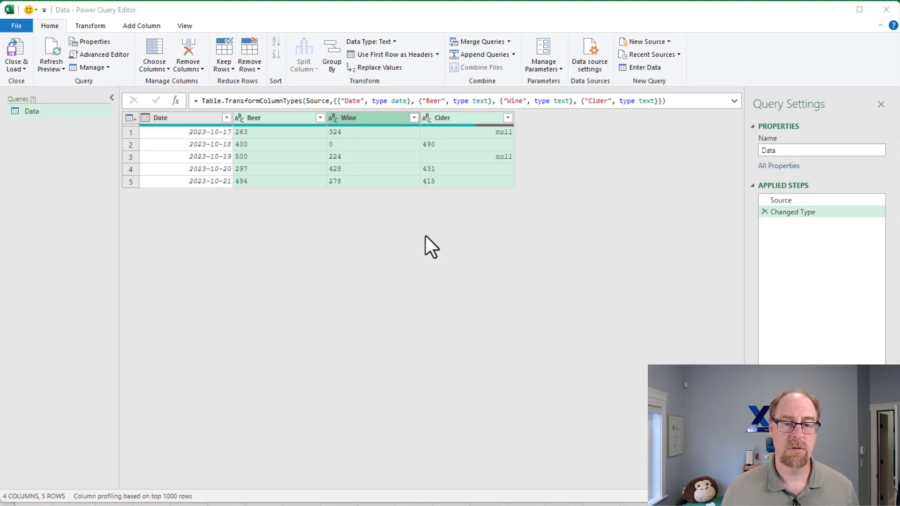
{"action": "type", "text": "null"}
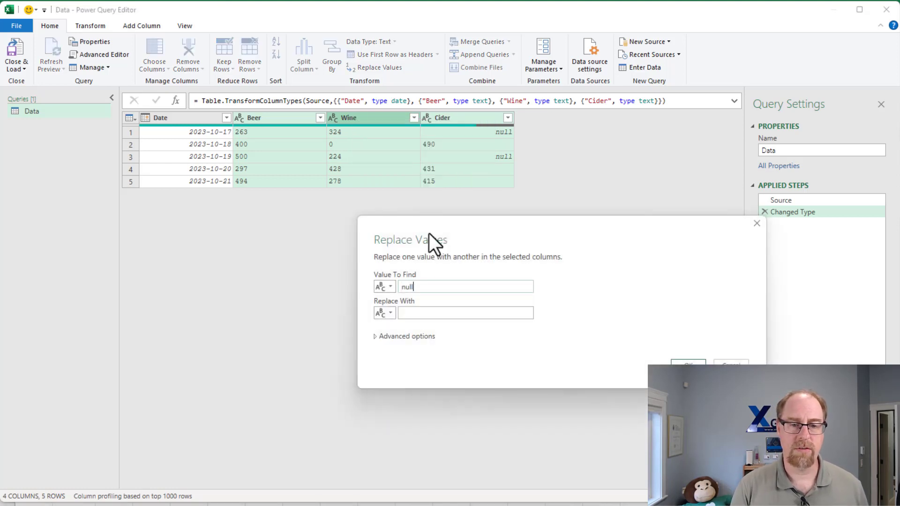
{"action": "key", "text": "Tab"}
{"action": "key", "text": "Tab"}
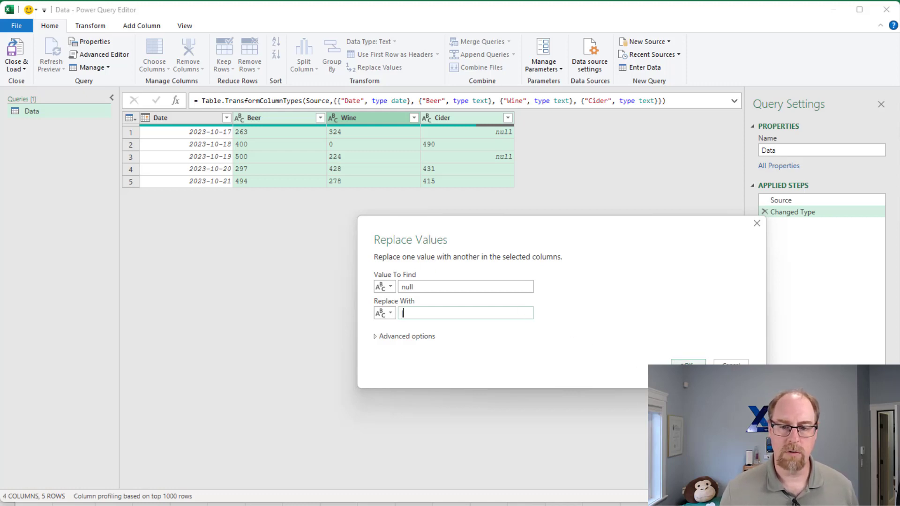
{"action": "left_click", "coordinate": [687, 364]}
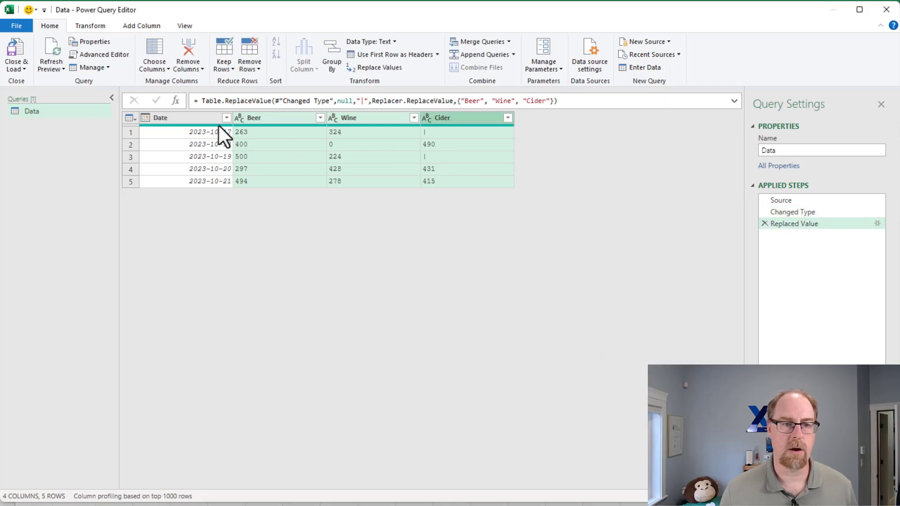
- Unpivot every column except Date into Date, Attribute and Value
{"action": "left_click", "coordinate": [199, 117]}
{"action": "right_click", "coordinate": [198, 118]}
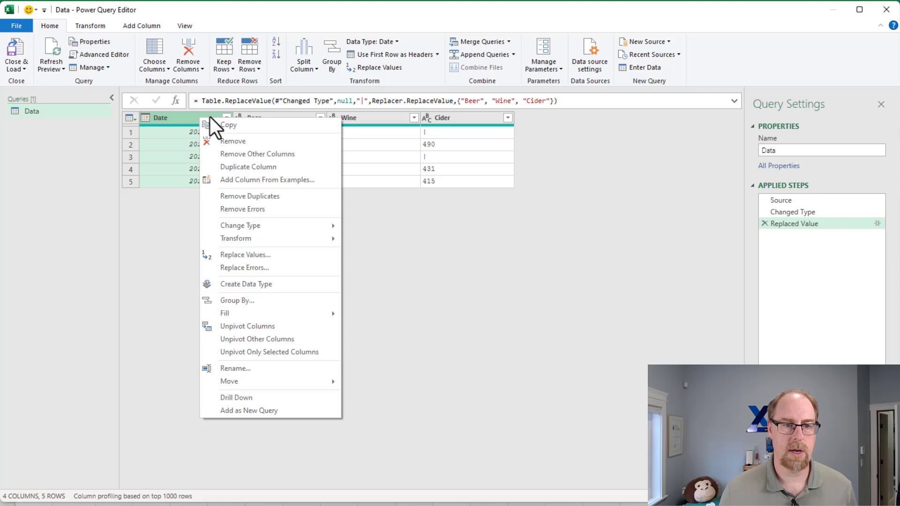
{"action": "left_click", "coordinate": [270, 336]}
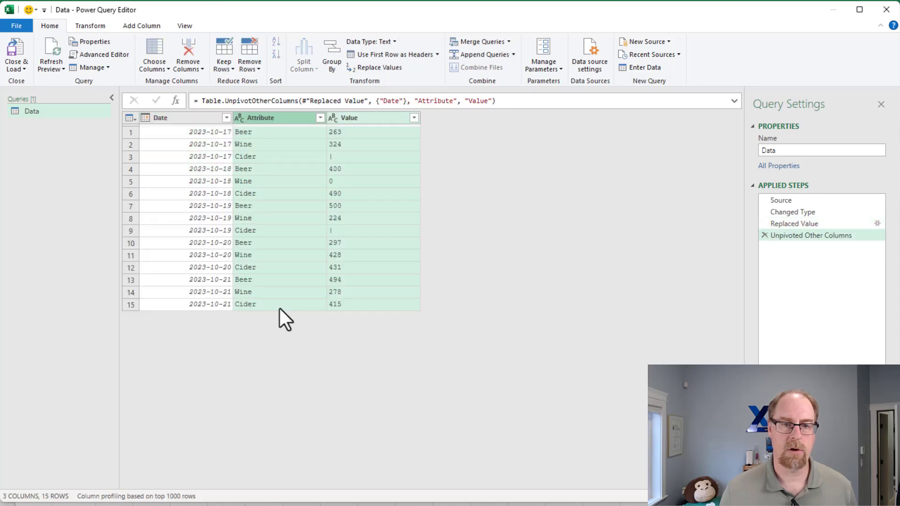
- Replace the "|" placeholders in the Value column with null
{"action": "left_click", "coordinate": [358, 116]}
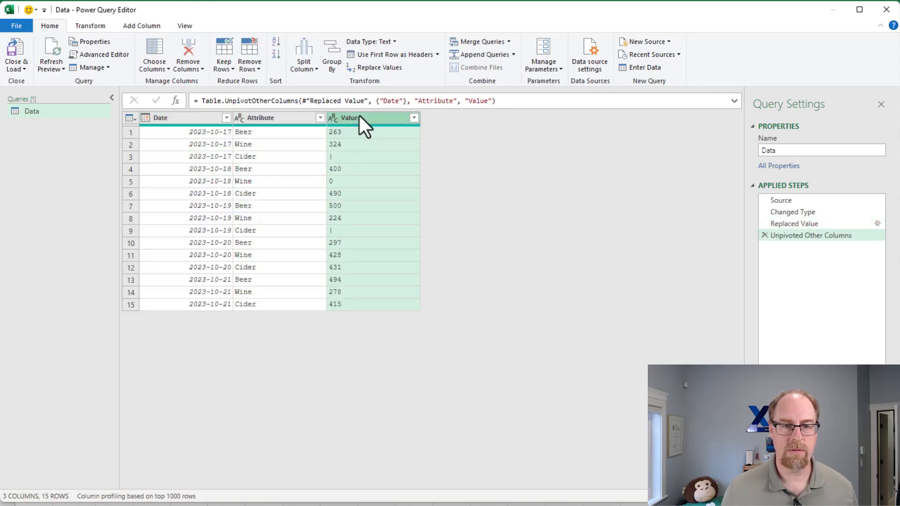
{"action": "right_click", "coordinate": [361, 116]}
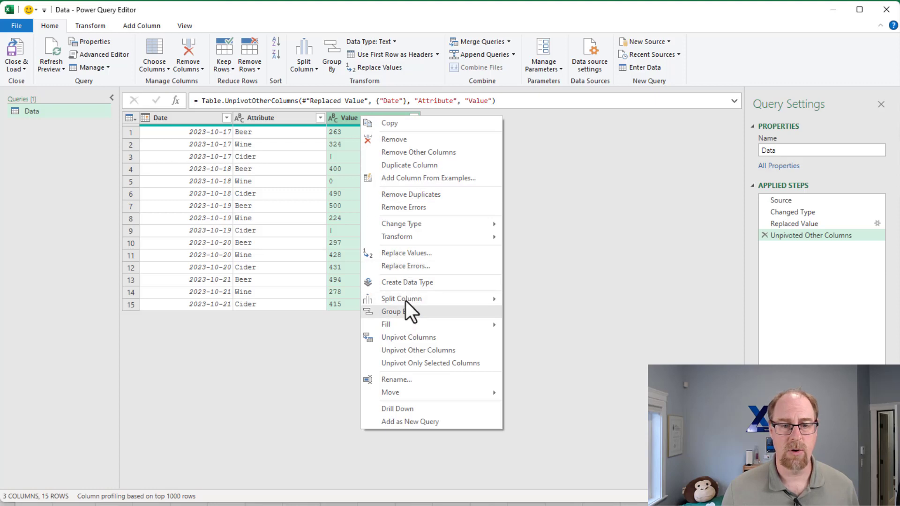
{"action": "left_click", "coordinate": [405, 253]}
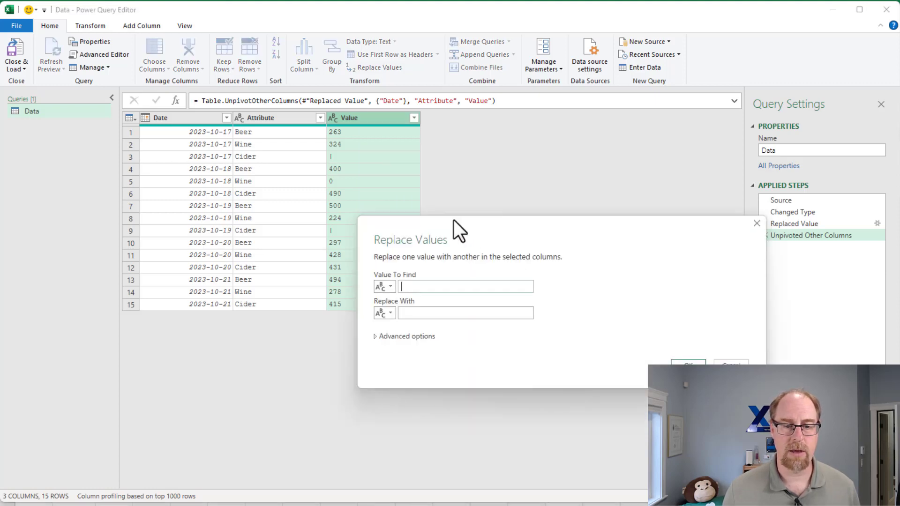
{"action": "key", "text": "Tab"}
{"action": "key", "text": "Tab"}
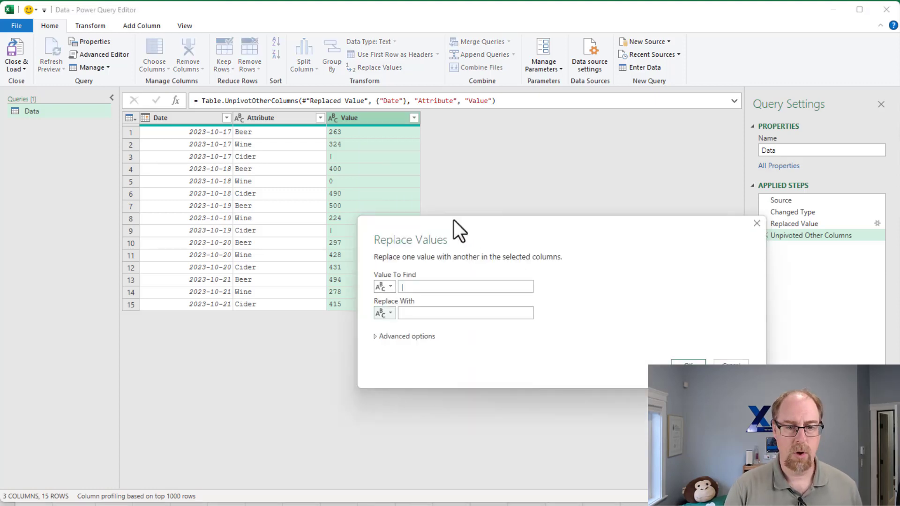
{"action": "type", "text": "null"}
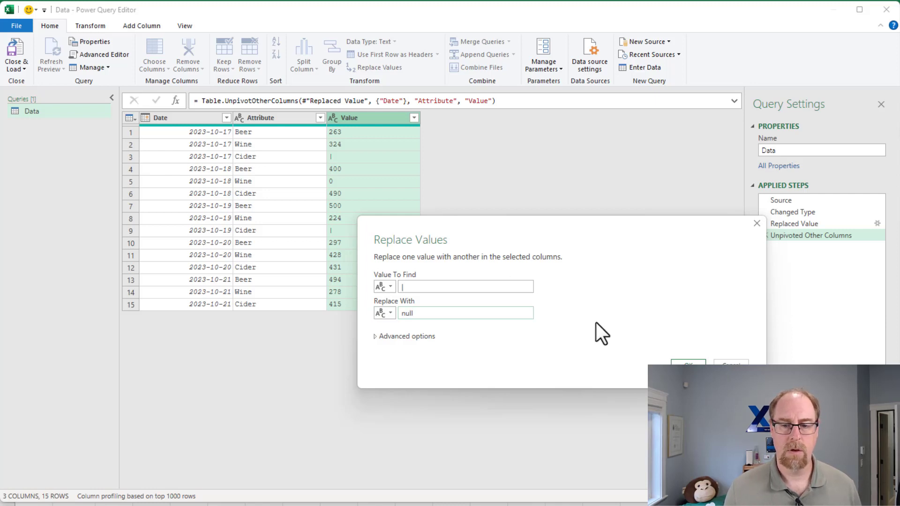
{"action": "left_click", "coordinate": [687, 367]}
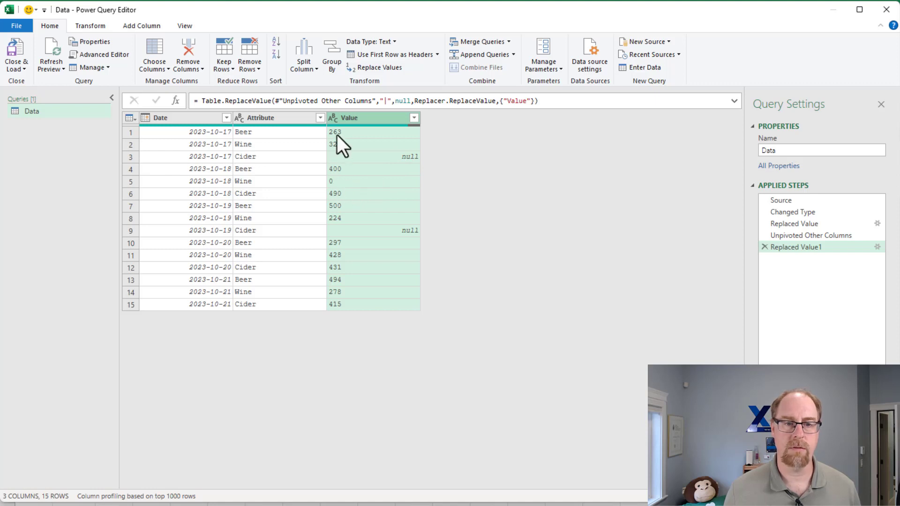
- Set the Value column to Whole Number, then check the row 3 null and row 5 zero
{"action": "left_click", "coordinate": [333, 119]}
{"action": "left_click", "coordinate": [352, 160]}
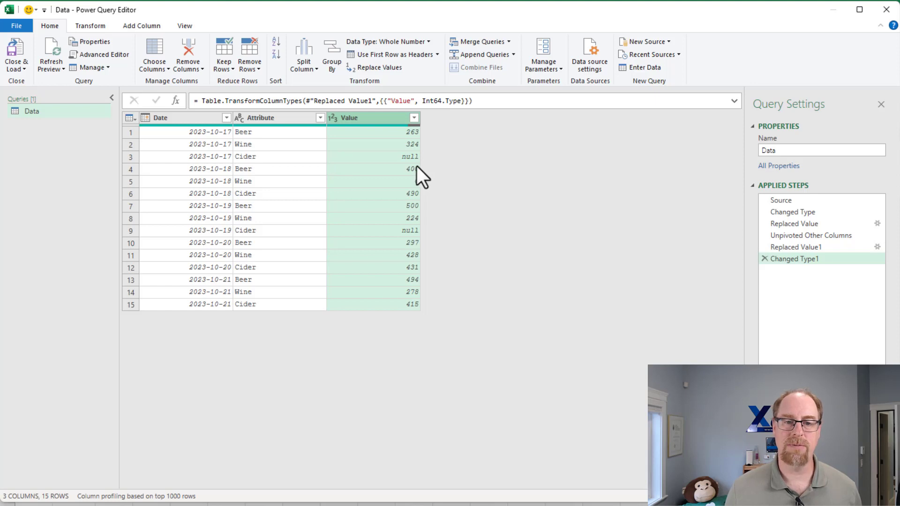
{"action": "left_click", "coordinate": [410, 158]}
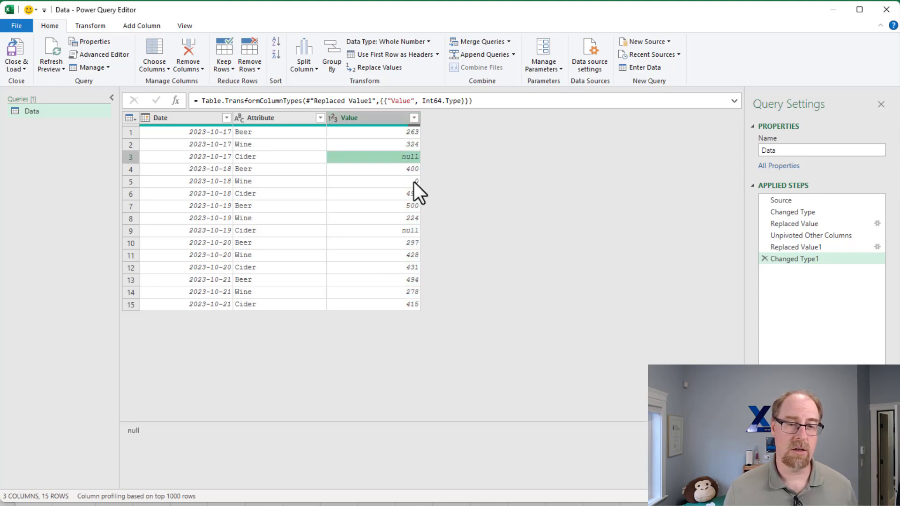
{"action": "left_click", "coordinate": [415, 181]}
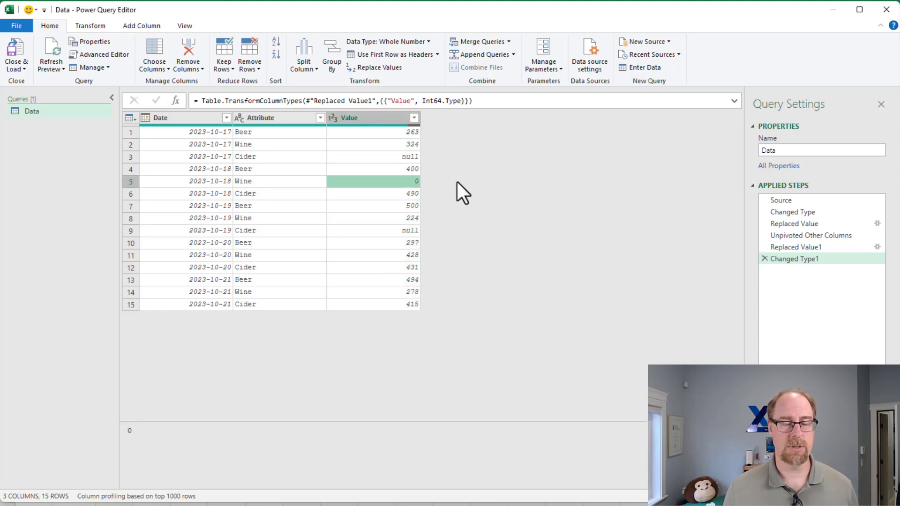